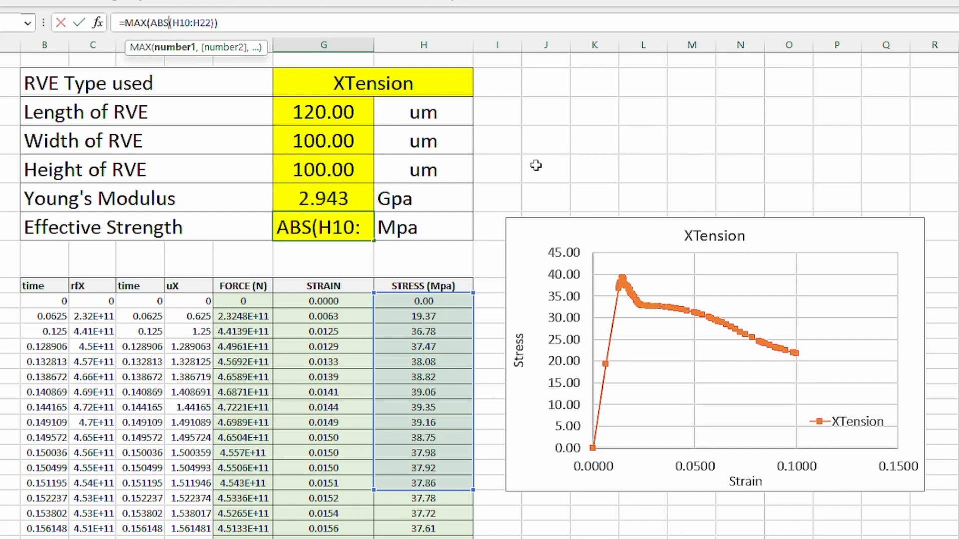
# Step: Review the Effective Strength formula =MAX(ABS(H10:H22)) and the rows of the XTension stress-strain table
pyautogui.hotkey('ctrl', 'Return')
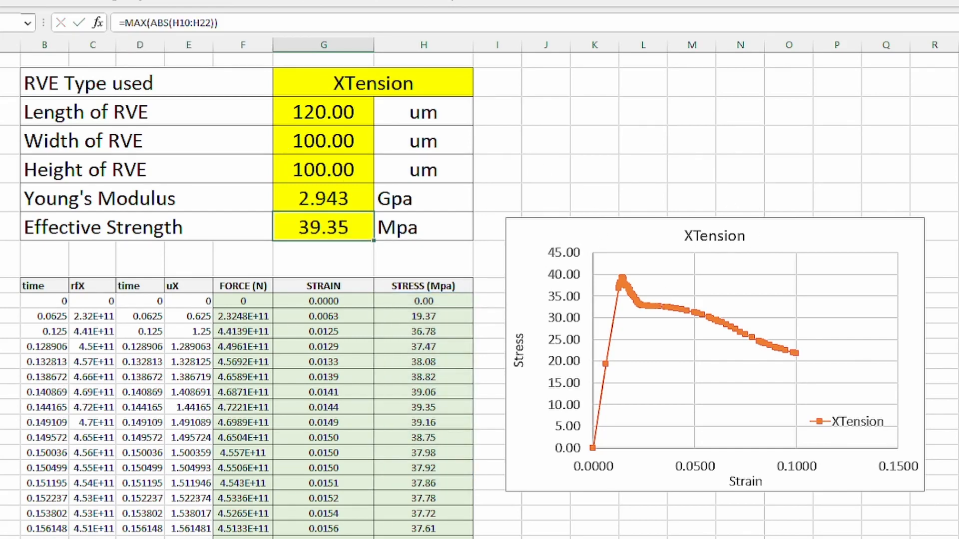
pyautogui.scroll(-4, 664, 452)
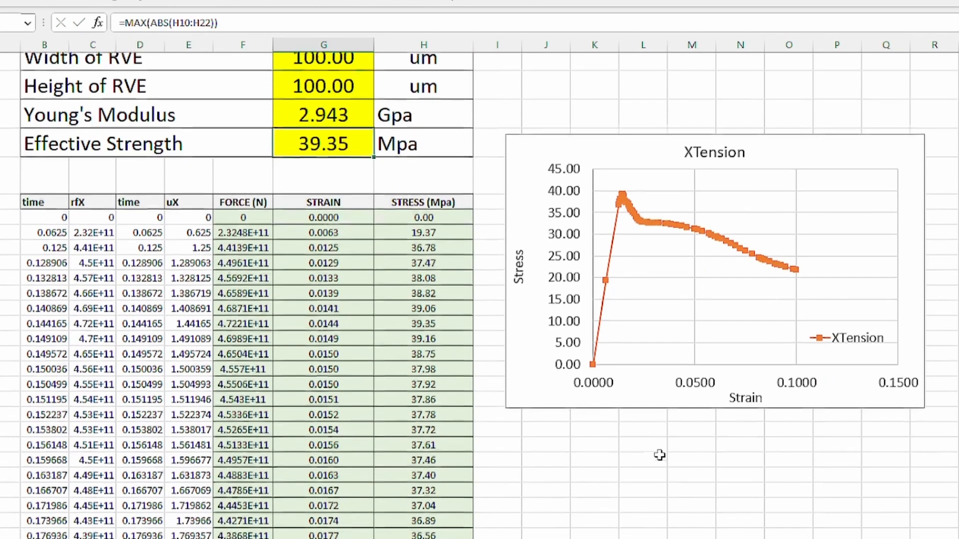
pyautogui.scroll(-20, 337, 450)
pyautogui.scroll(18, 322, 454)
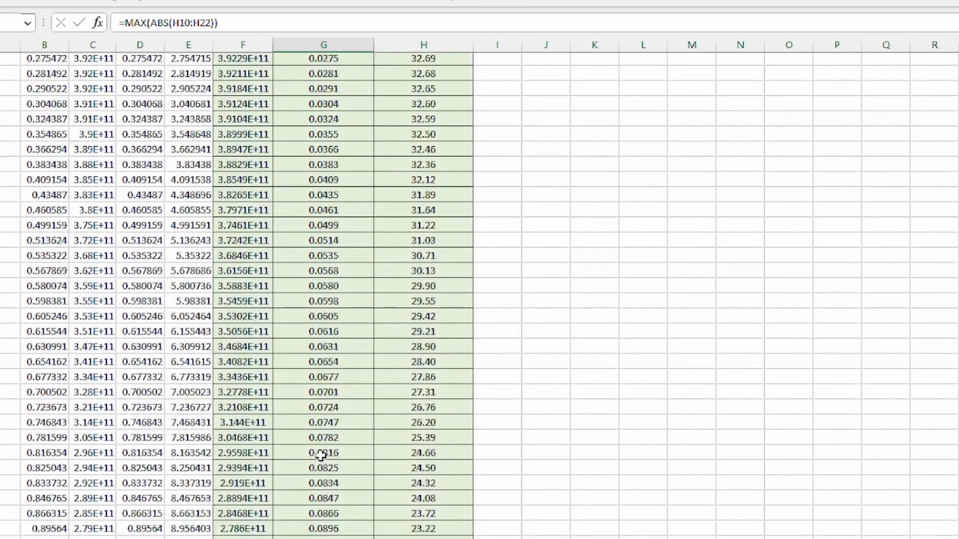
pyautogui.scroll(4, 327, 457)
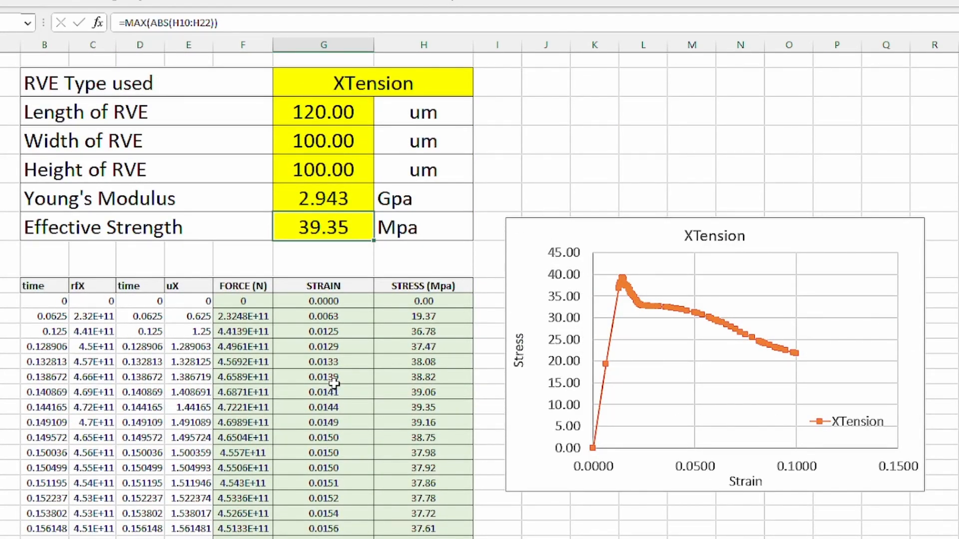
# Step: Inspect the stress and strain ranges used by the Young's Modulus SLOPE formula, leaving the formula as it is
pyautogui.click(313, 196)
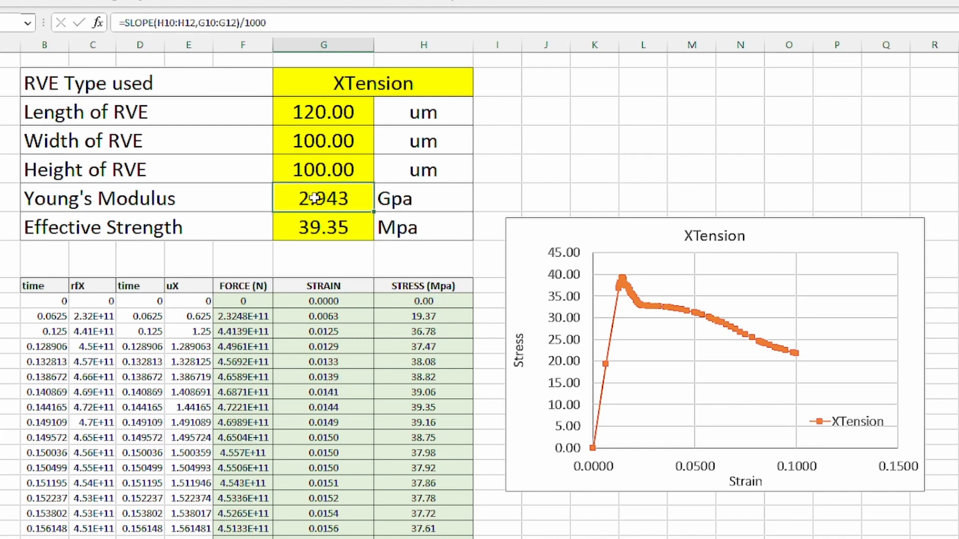
pyautogui.click(172, 25)
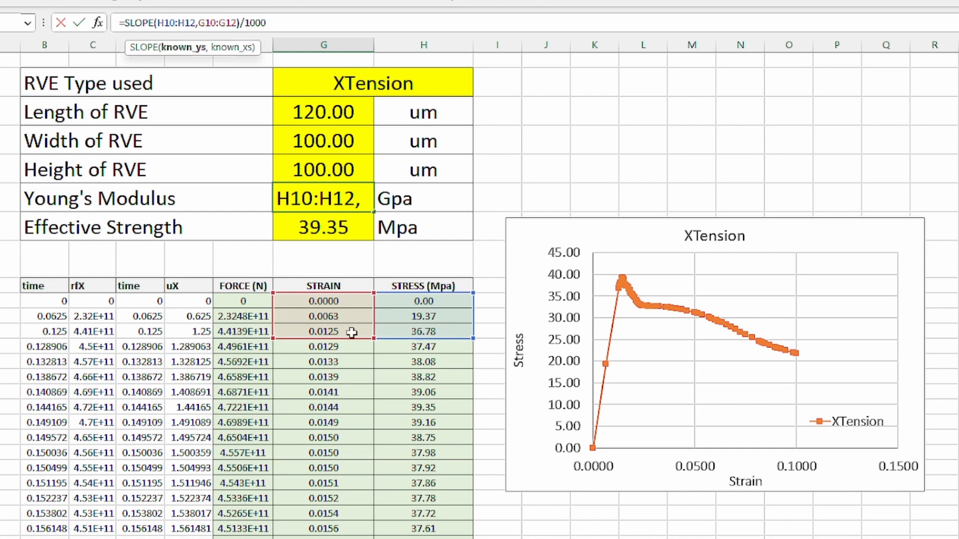
pyautogui.press('Escape')
# Step: Extend the stress range in the Effective Strength formula to H10:H164 and check the edited formula
pyautogui.click(340, 227)
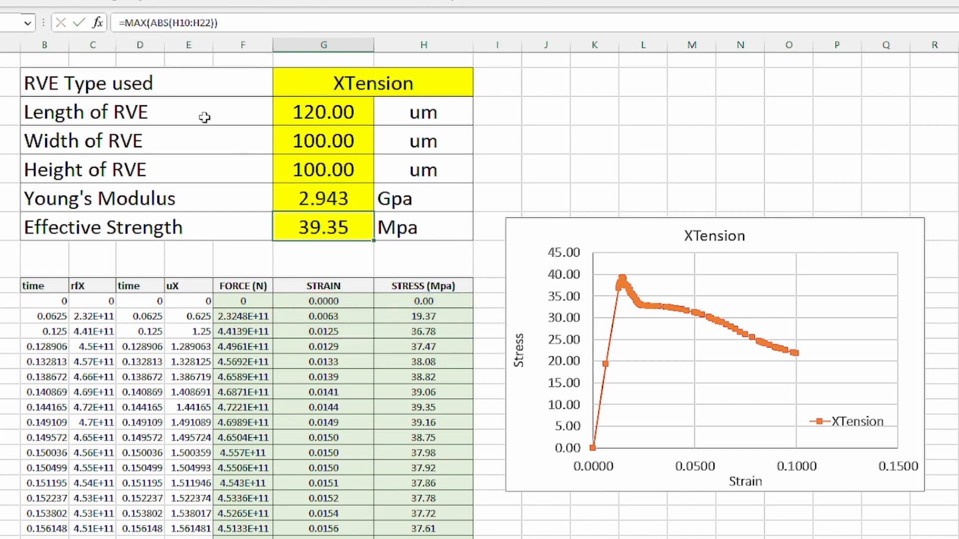
pyautogui.click(174, 23)
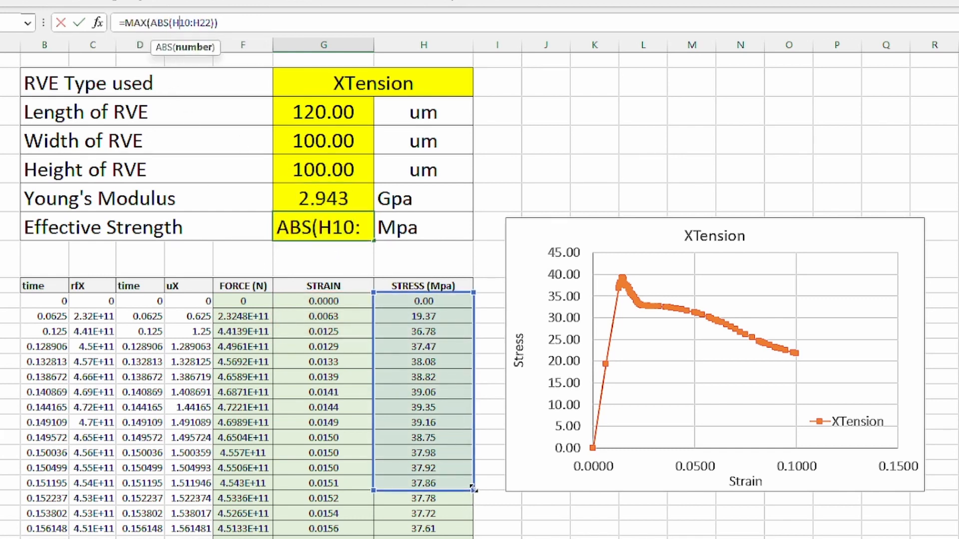
pyautogui.moveTo(473, 490); pyautogui.dragTo(474, 310)
pyautogui.scroll(1, 524, 215)
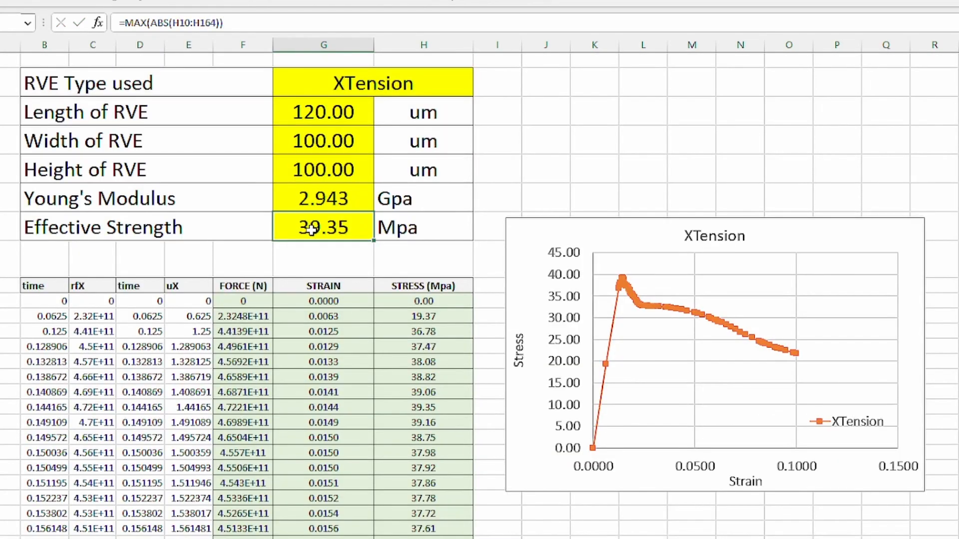
pyautogui.click(203, 23)
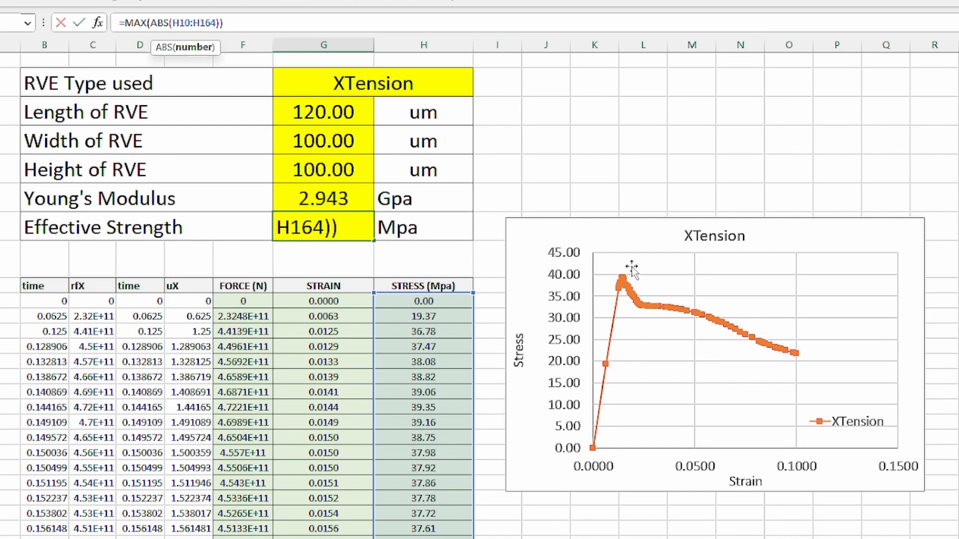
pyautogui.click(563, 195)
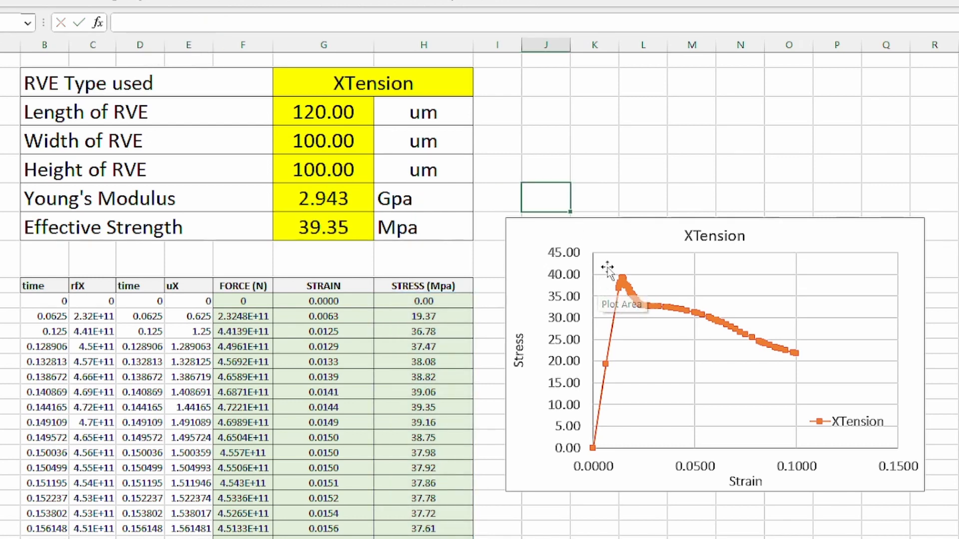
# Step: Examine which RVE dimensions the formulas in the first strain and stress cells refer to
pyautogui.click(333, 301)
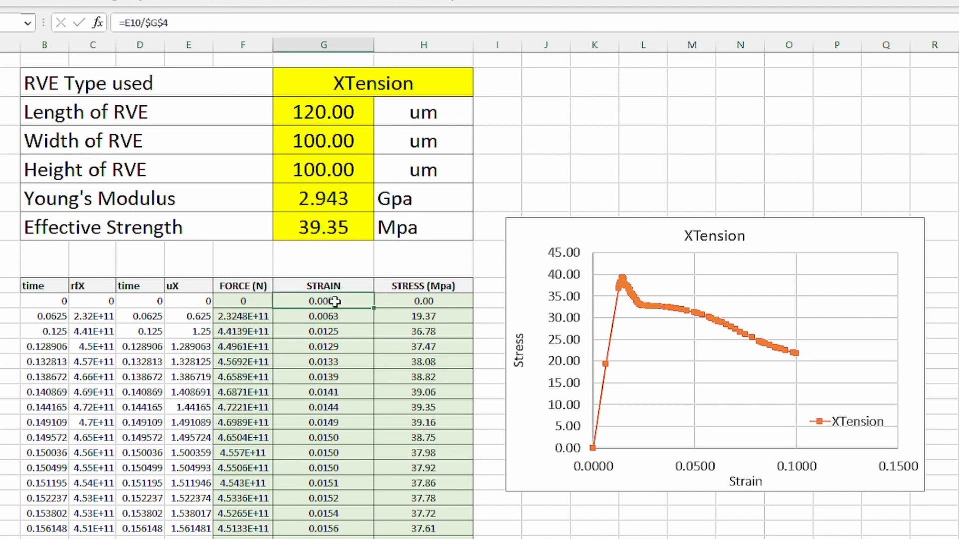
pyautogui.click(157, 23)
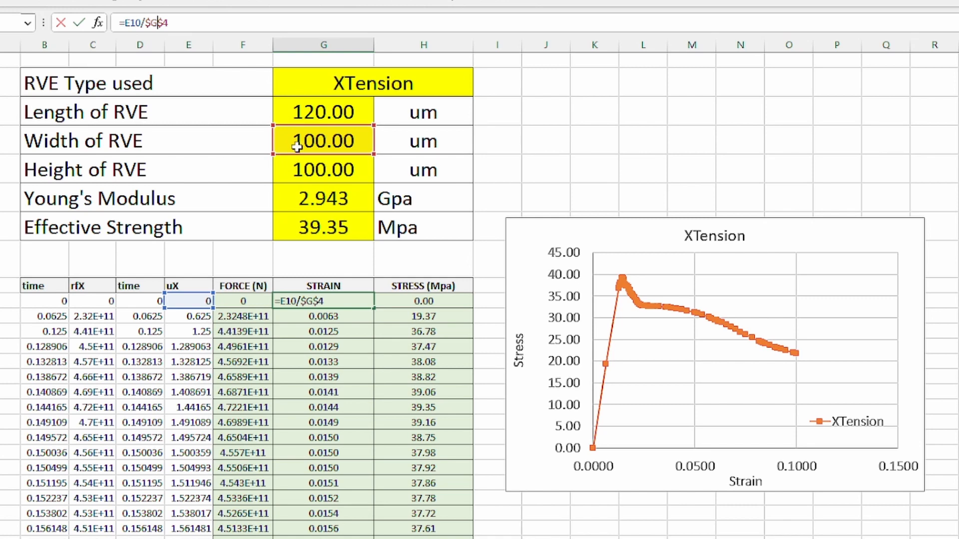
pyautogui.press('Return')
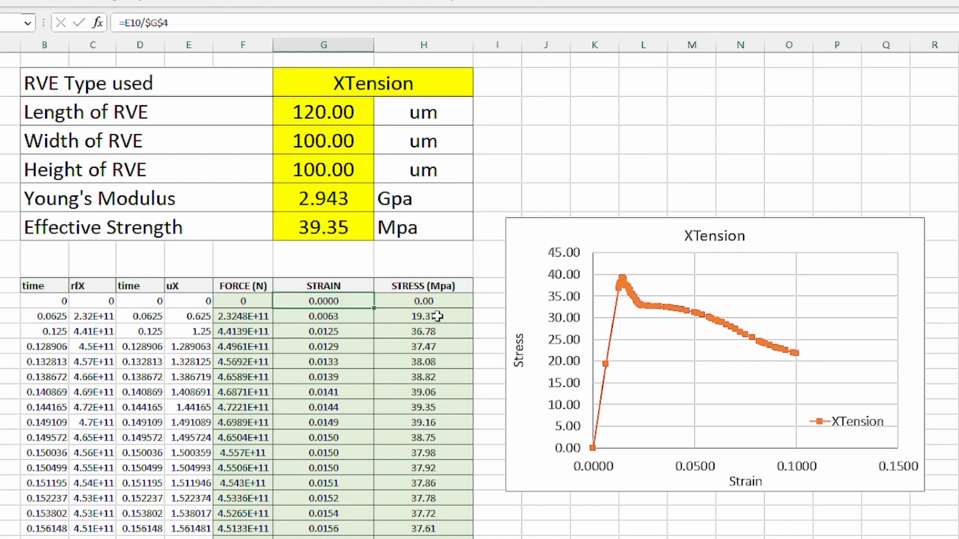
pyautogui.click(429, 301)
pyautogui.click(202, 22)
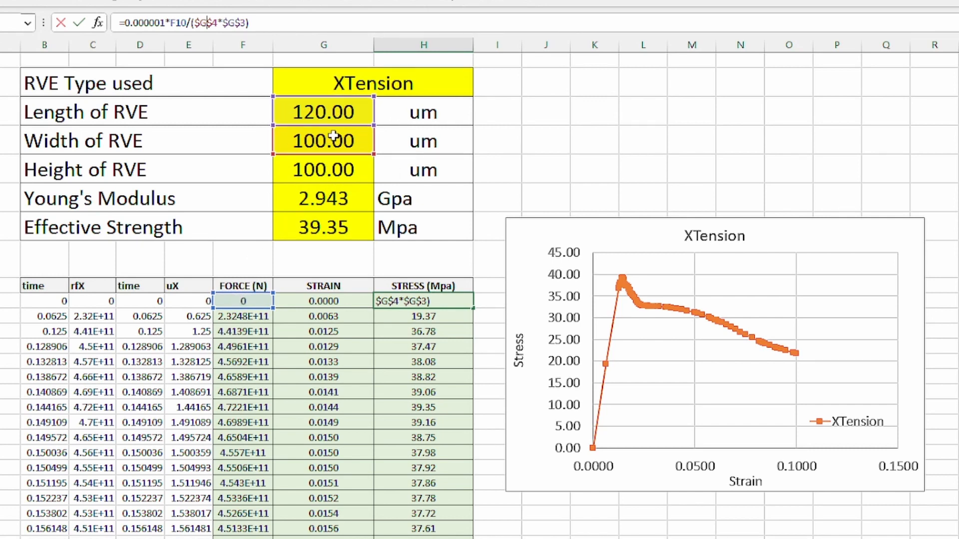
pyautogui.hotkey('ctrl', 'Return')
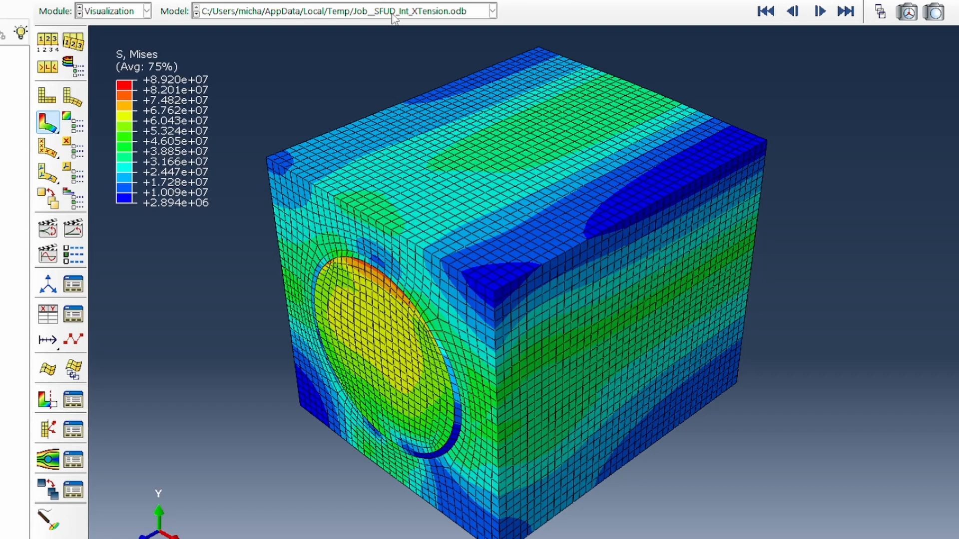
# Step: Display the Y-tension results from the output database Job__SFUD_Int_YTension.odb
pyautogui.click(428, 11)
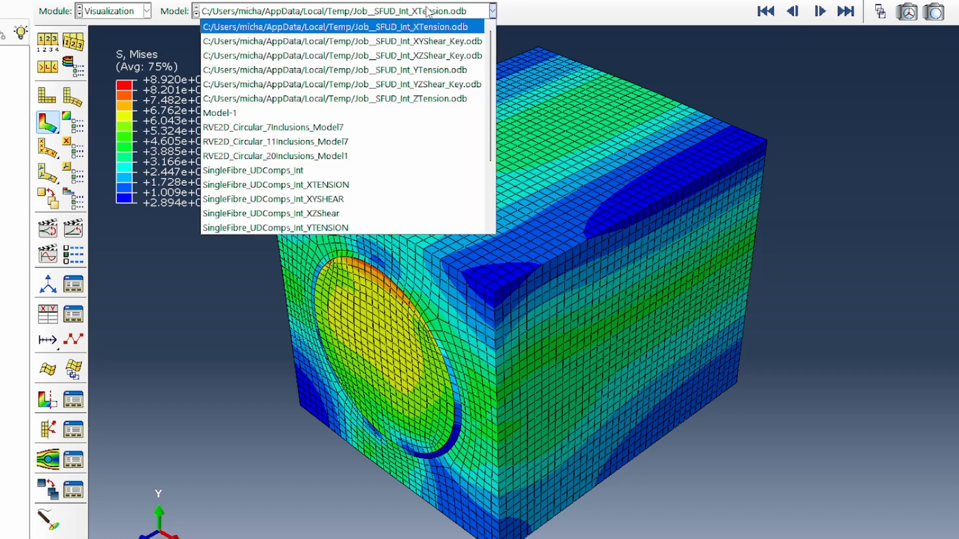
pyautogui.click(437, 71)
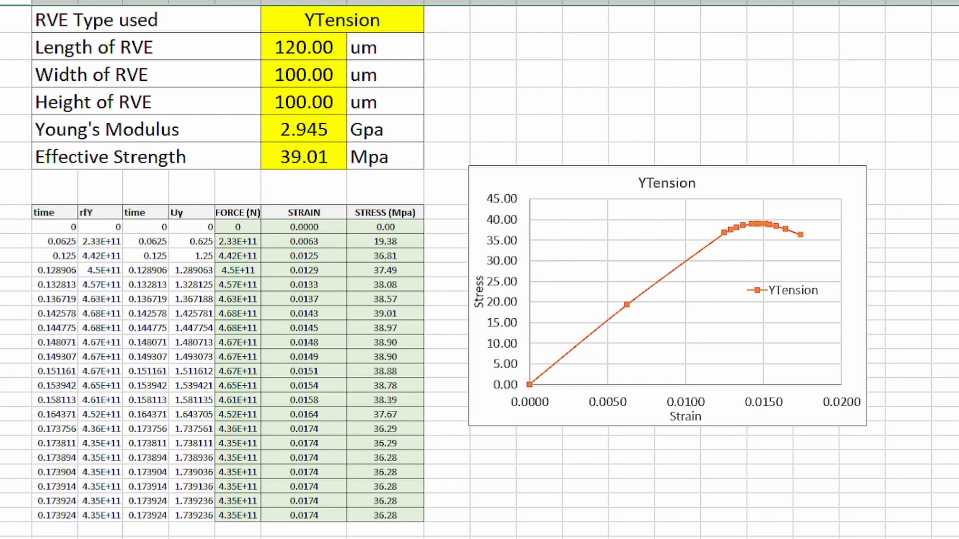
# Step: View the ZTension worksheet and its Effective Strength result
pyautogui.hotkey('ctrl', 'pagedown')
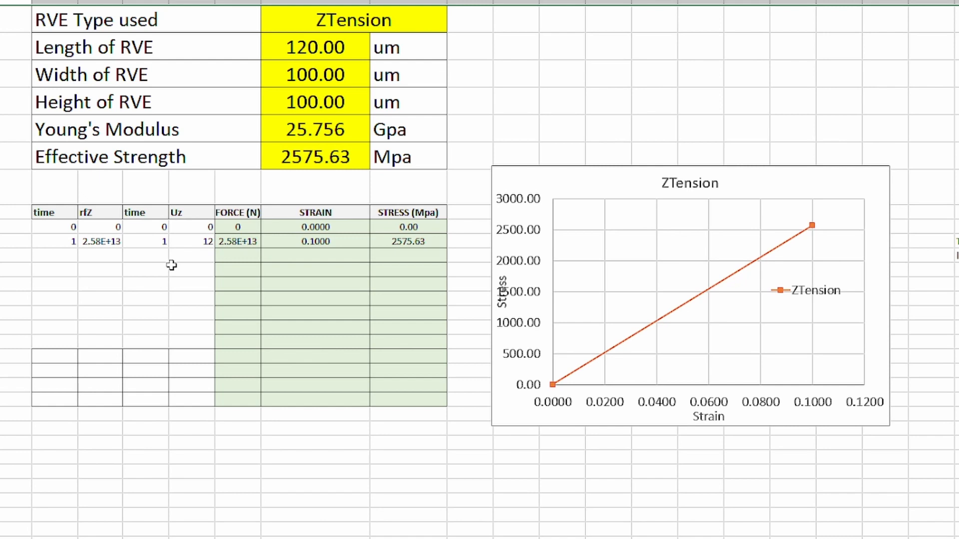
pyautogui.click(310, 154)
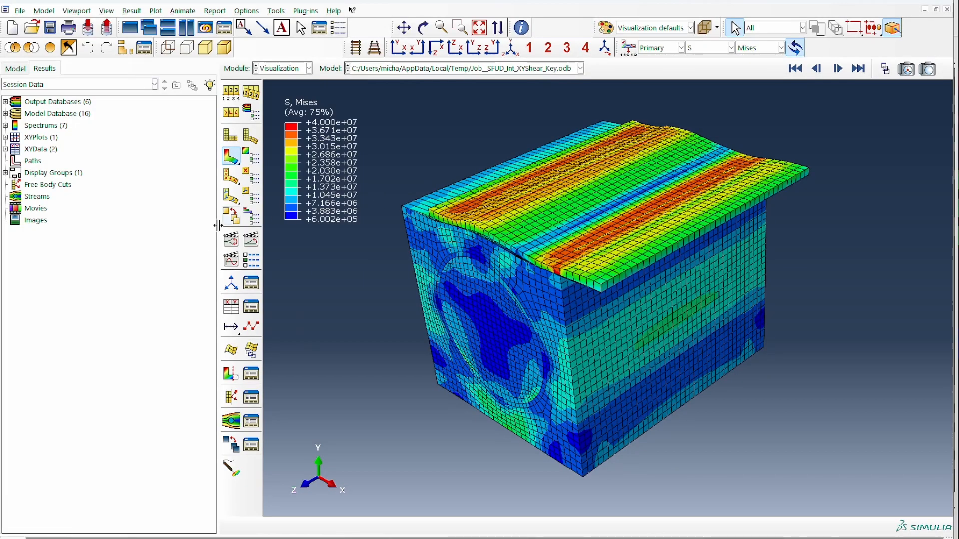
# Step: Play the scale-factor animation of the XY shear stress contours, then stop it
pyautogui.click(230, 241)
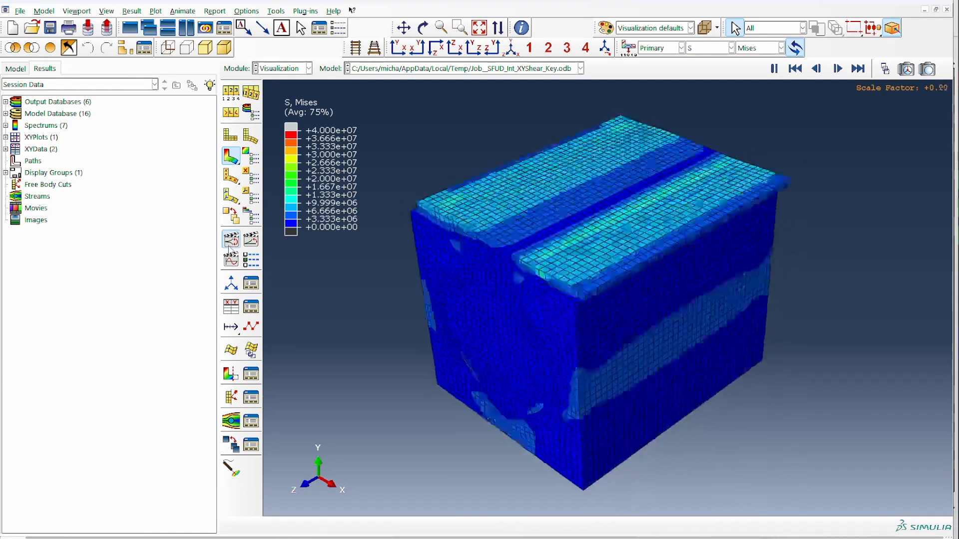
pyautogui.click(242, 246)
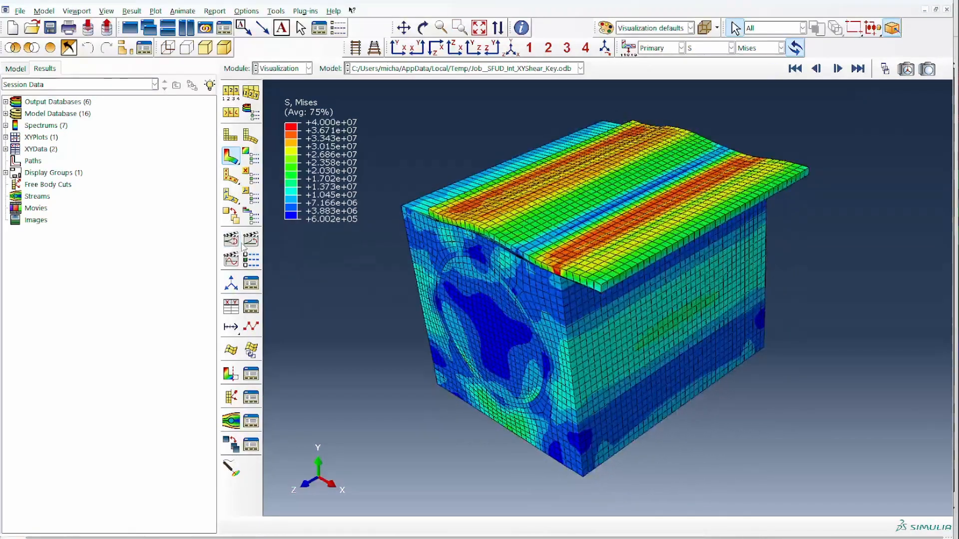
# Step: Plot reaction forces RF1 of Node 2 in RP2SET and RF2 of Node 1 in RP1SET as XY data from the ODB history output
pyautogui.click(229, 311)
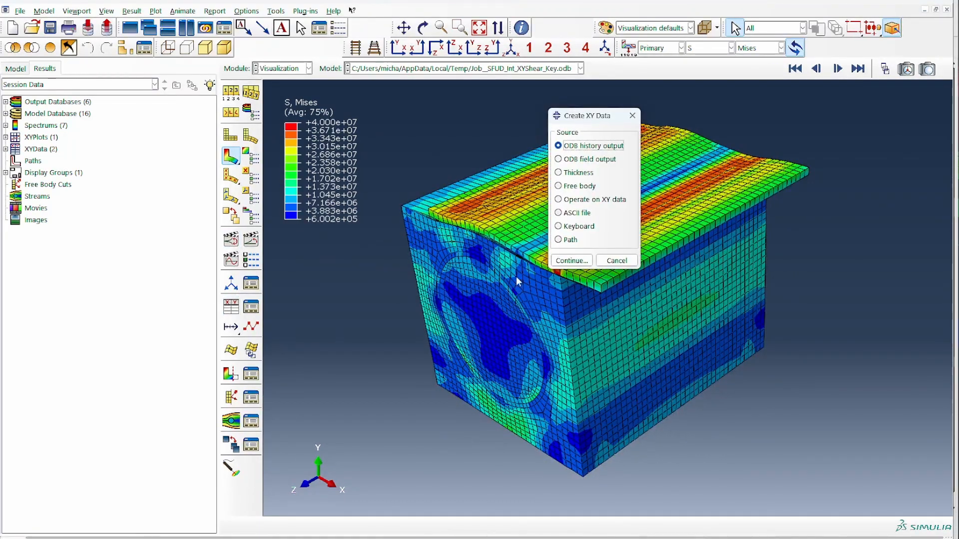
pyautogui.click(572, 260)
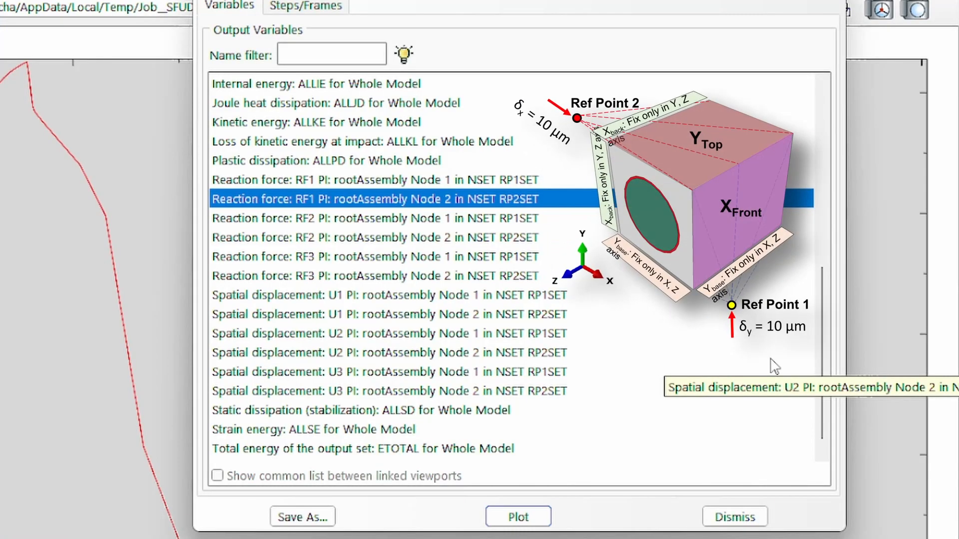
pyautogui.scroll(3, 519, 105)
pyautogui.scroll(-4, 520, 105)
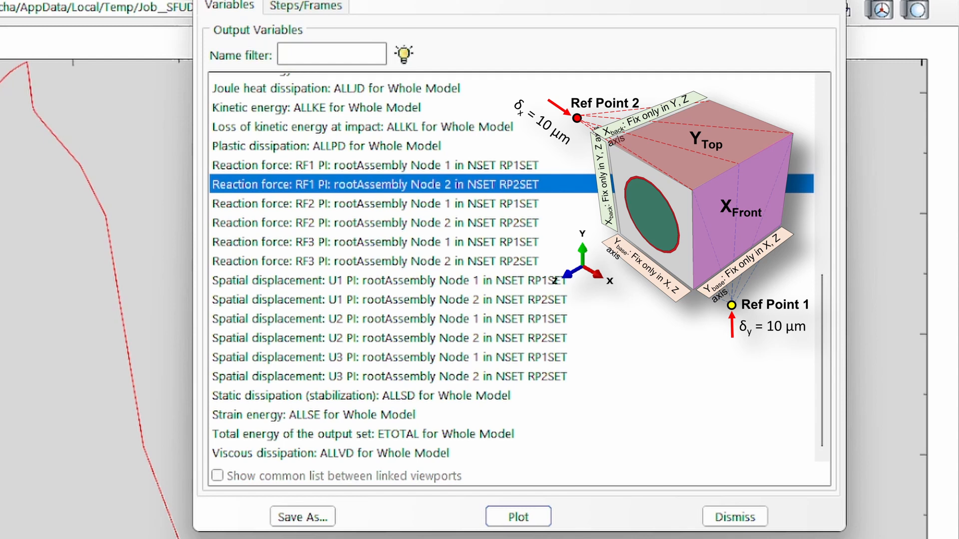
pyautogui.click(399, 203)
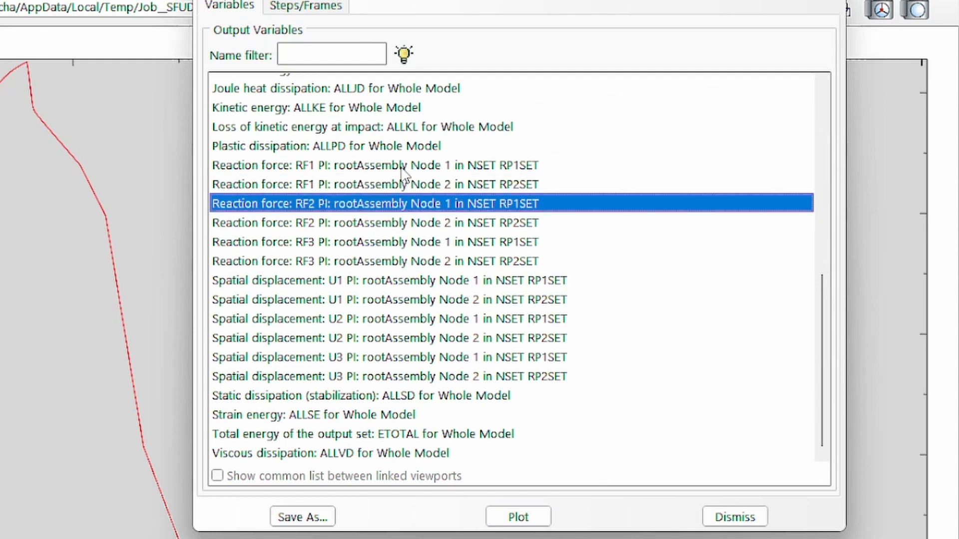
pyautogui.keyDown('ctrl'); pyautogui.click(405, 169); pyautogui.keyUp('ctrl')
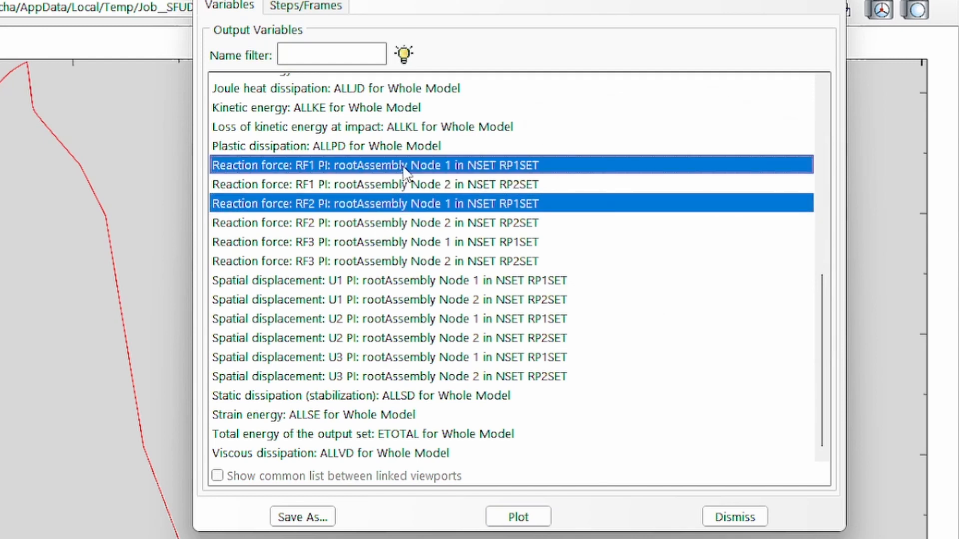
pyautogui.keyDown('ctrl'); pyautogui.click(434, 187); pyautogui.keyUp('ctrl')
pyautogui.keyDown('ctrl'); pyautogui.click(435, 167); pyautogui.keyUp('ctrl')
pyautogui.click(518, 517)
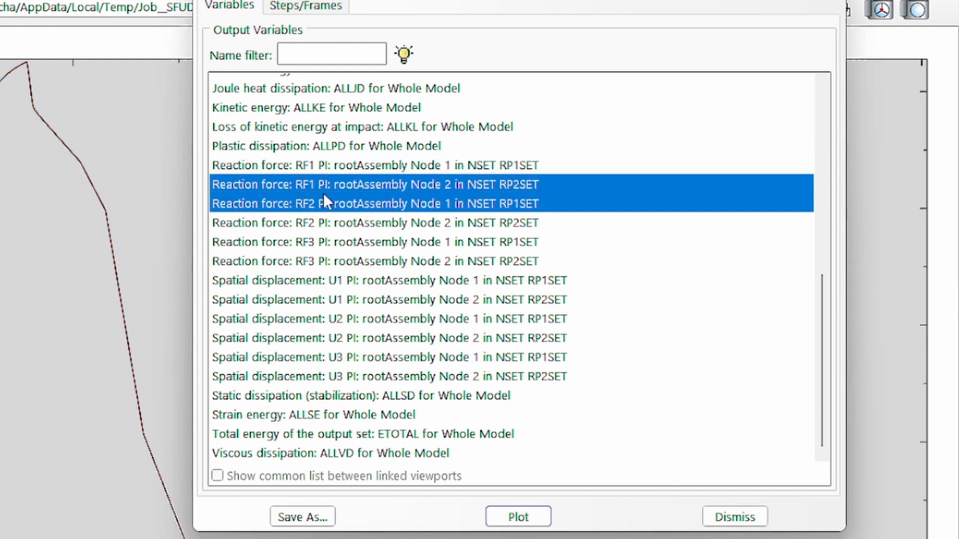
# Step: Add spatial displacements U1 of Node 2 in RP2SET and U2 of Node 1 in RP1SET to the plot and close the history output dialog
pyautogui.keyDown('ctrl'); pyautogui.click(364, 284); pyautogui.keyUp('ctrl')
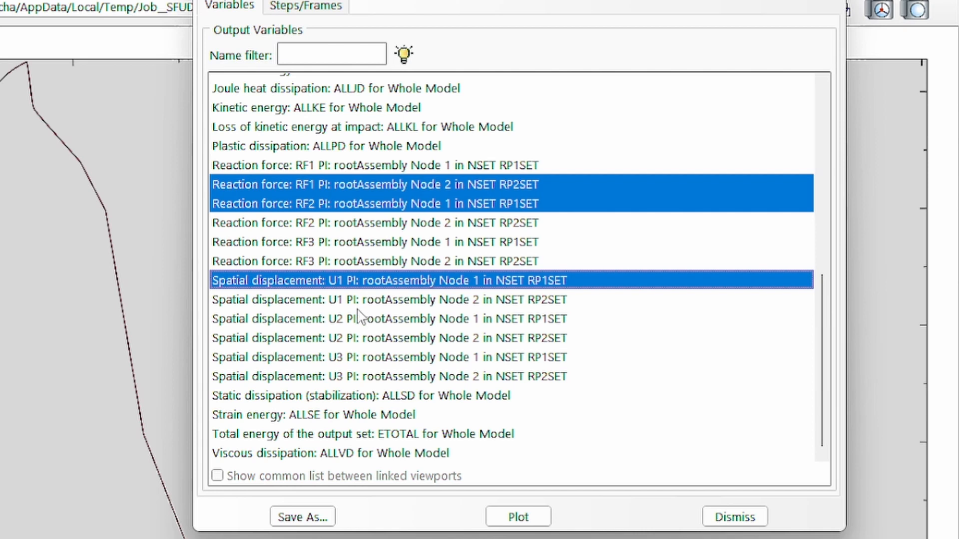
pyautogui.keyDown('ctrl'); pyautogui.click(364, 301); pyautogui.keyUp('ctrl')
pyautogui.keyDown('ctrl'); pyautogui.click(363, 281); pyautogui.keyUp('ctrl')
pyautogui.keyDown('ctrl'); pyautogui.click(363, 320); pyautogui.keyUp('ctrl')
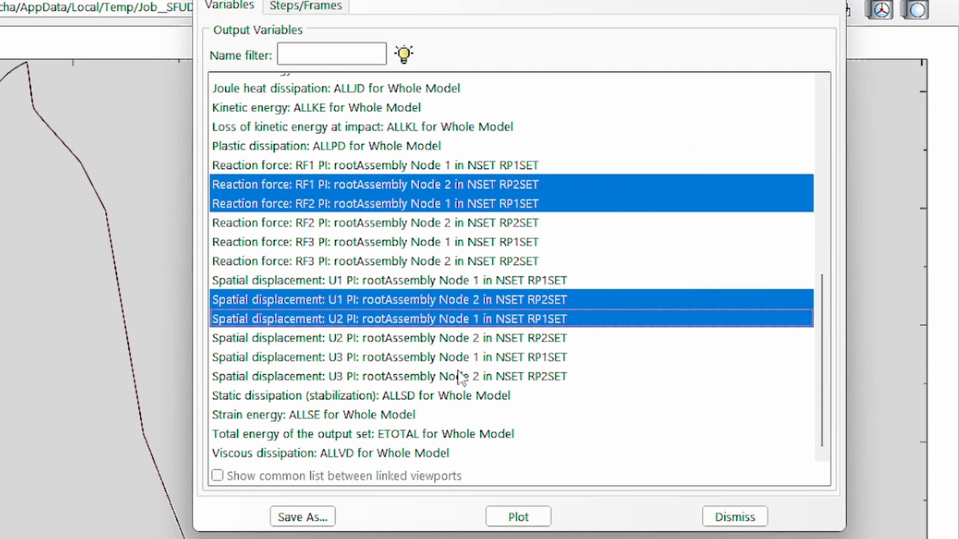
pyautogui.click(520, 517)
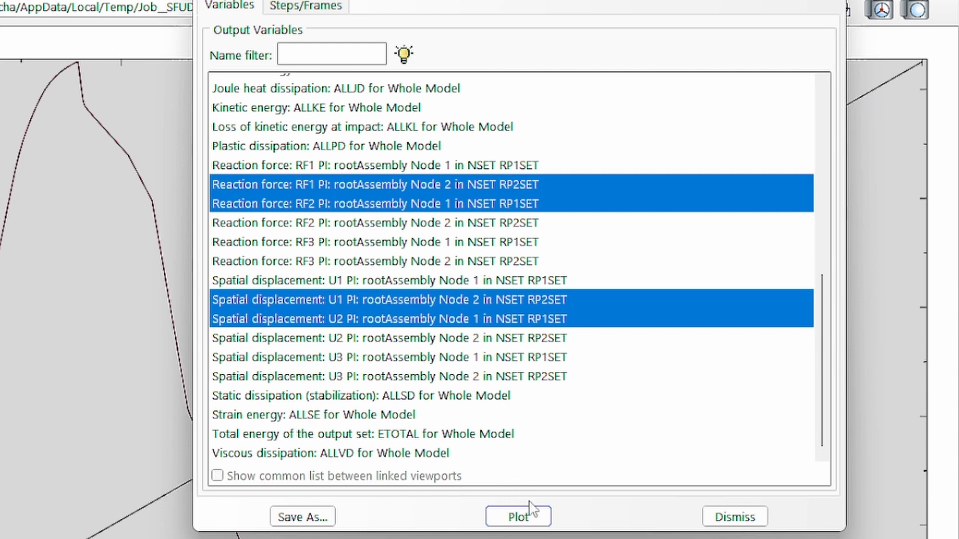
pyautogui.click(709, 519)
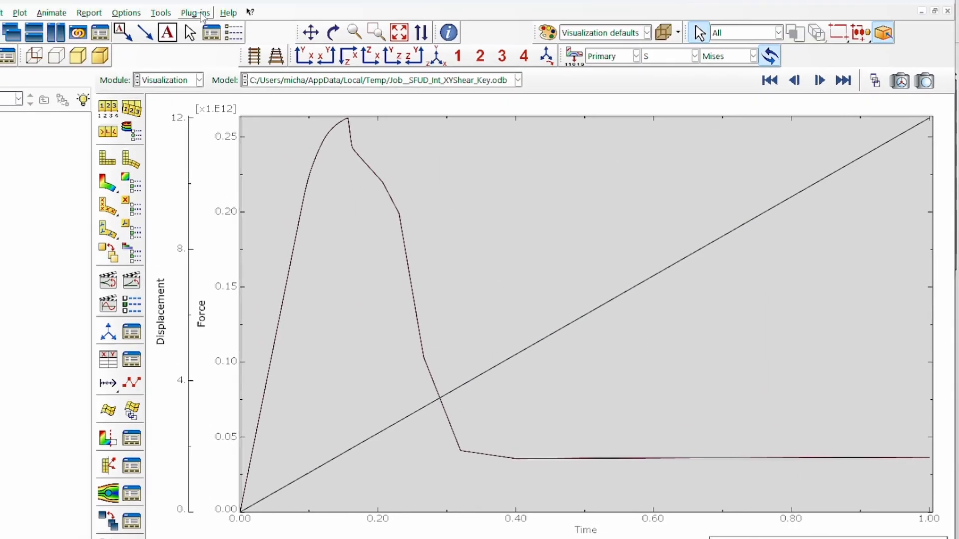
# Step: Export the plotted force and displacement curves to an Excel sheet with the Excel Utilities plug-in
pyautogui.click(194, 12)
pyautogui.moveTo(201, 70)
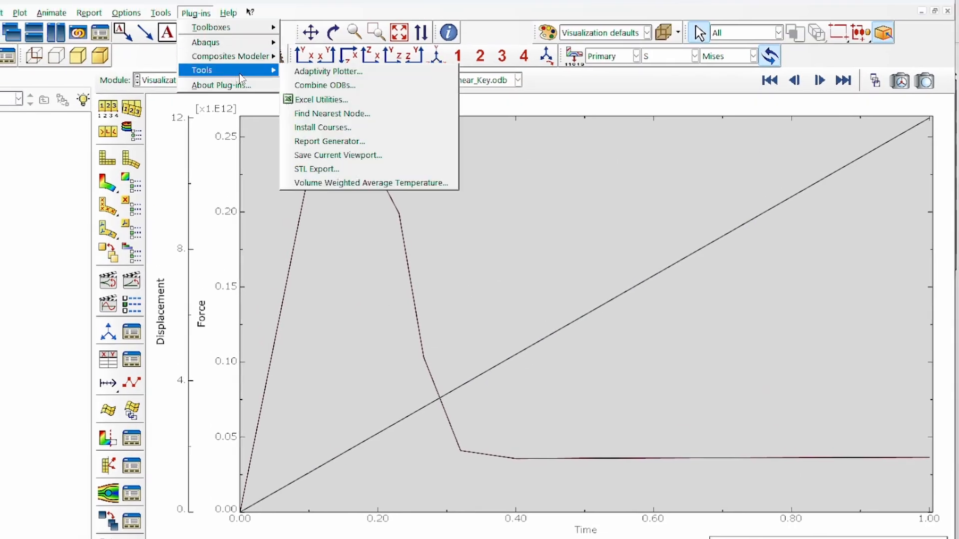
pyautogui.click(311, 100)
pyautogui.click(670, 208)
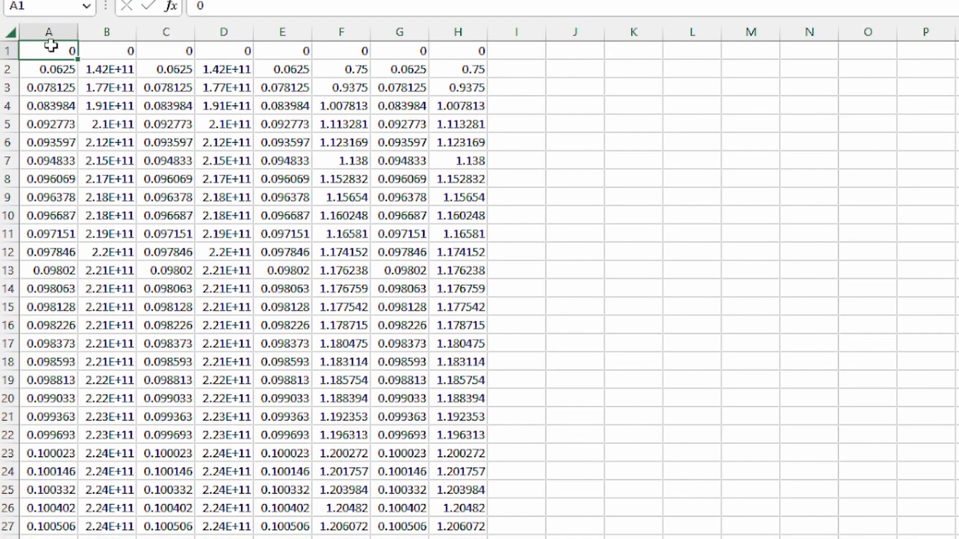
# Step: Copy all exported force and displacement data into the XYShear calculation sheet, starting below the first time header
pyautogui.hotkey('ctrl', 'a')
pyautogui.scroll(-17, 60, 80)
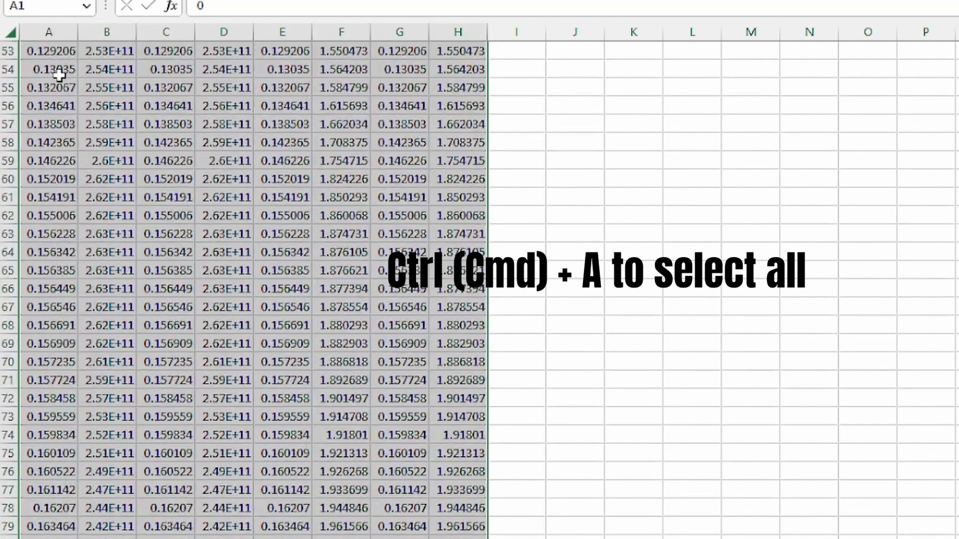
pyautogui.hotkey('ctrl', 'c')
pyautogui.click(958, 270)
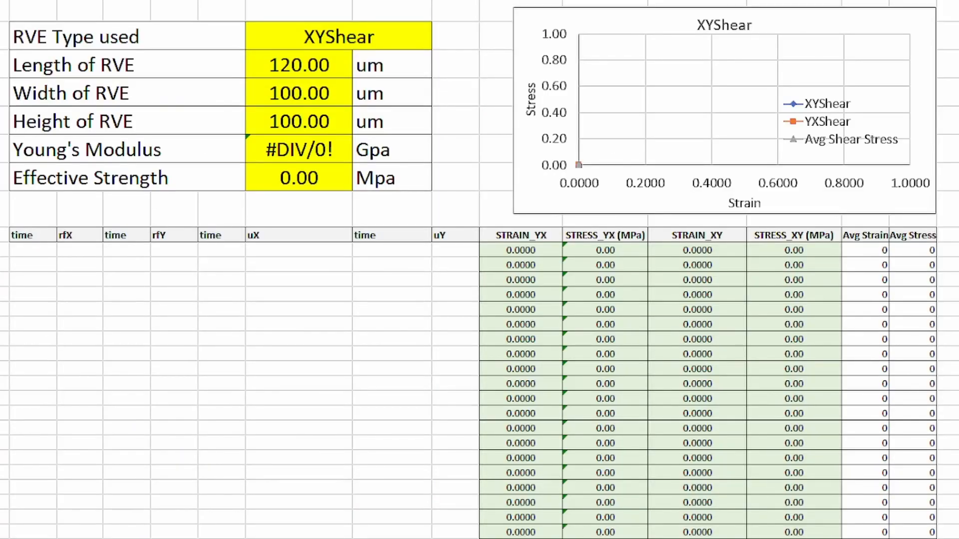
pyautogui.click(18, 251)
pyautogui.hotkey('ctrl', 'v')
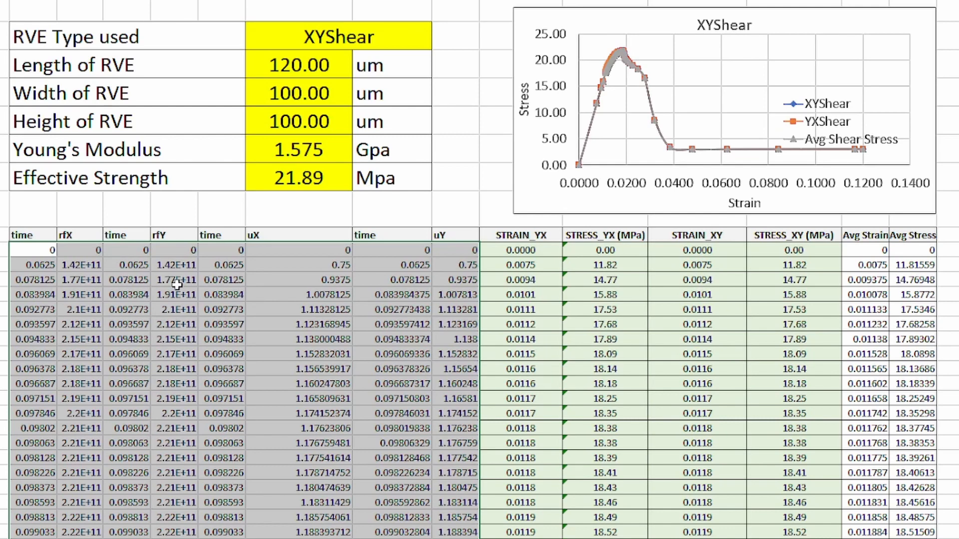
# Step: Examine the uX and uY displacement columns, the YX and XY strain and stress columns, and the average strain formula
pyautogui.click(322, 234)
pyautogui.click(448, 236)
pyautogui.click(311, 236)
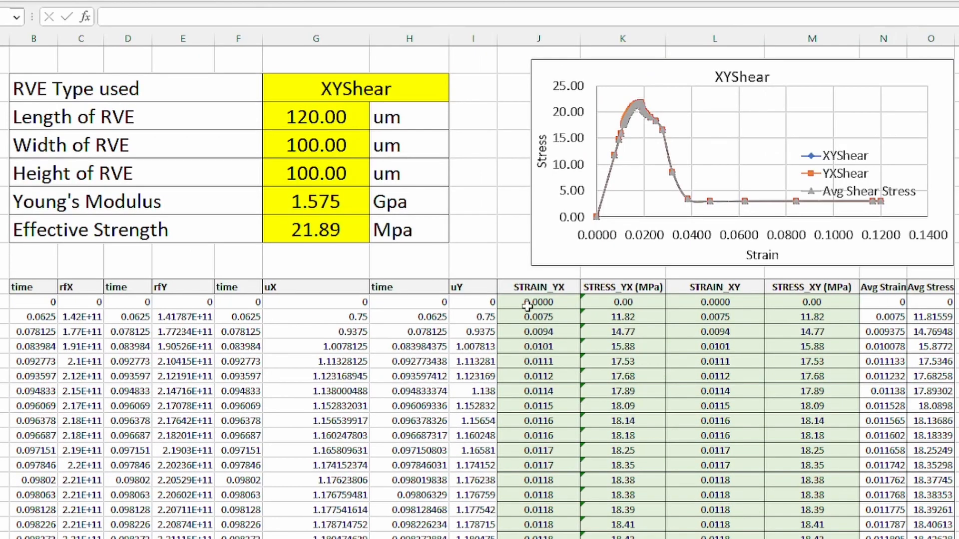
pyautogui.moveTo(521, 250); pyautogui.dragTo(672, 254)
pyautogui.moveTo(691, 306); pyautogui.dragTo(817, 307)
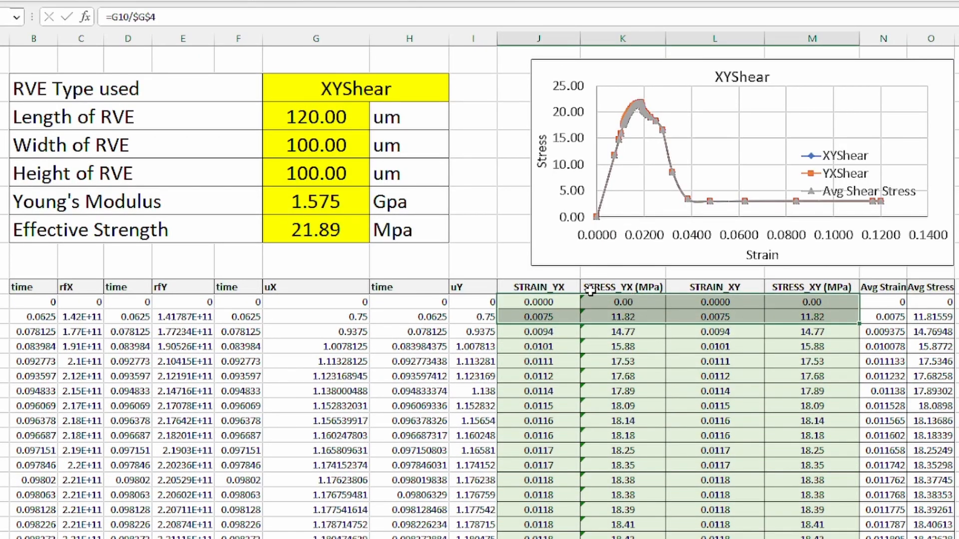
pyautogui.click(562, 285)
pyautogui.click(640, 289)
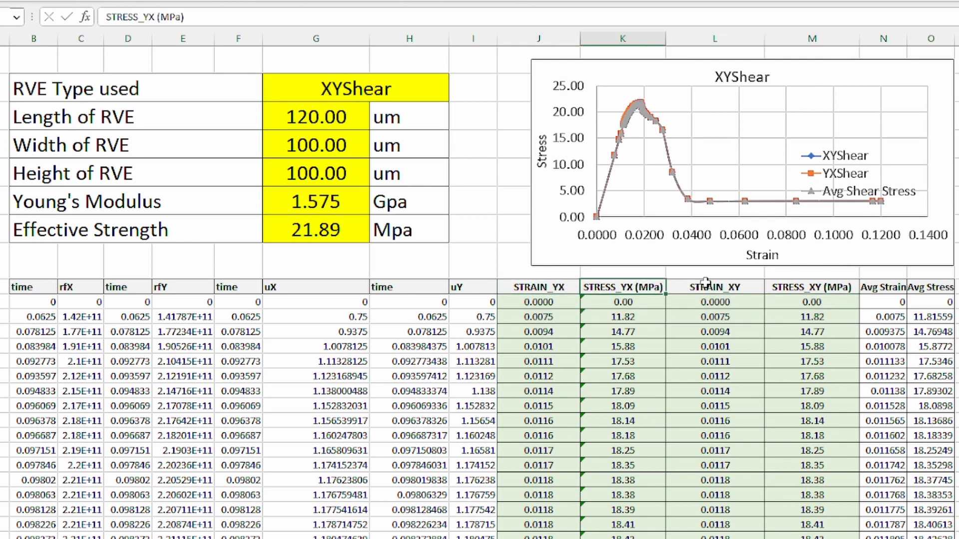
pyautogui.click(721, 286)
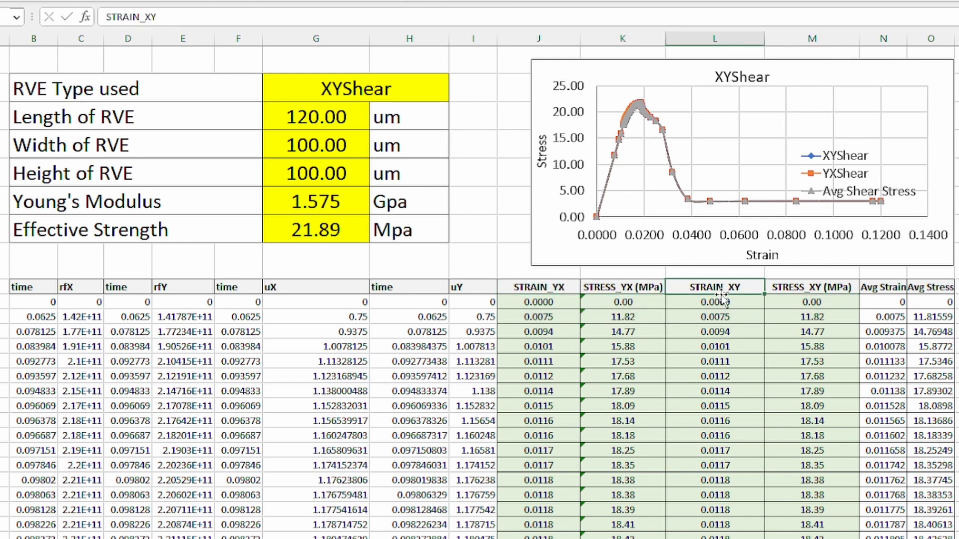
pyautogui.click(890, 302)
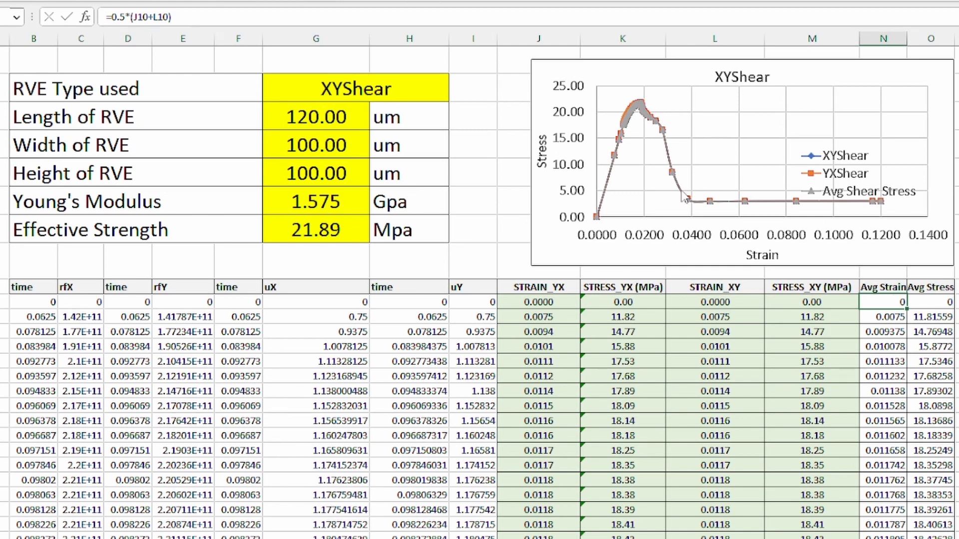
# Step: Inspect the SLOPE formula behind Young's Modulus and the MAX formula behind Effective Strength, including the cell ranges they reference
pyautogui.click(337, 204)
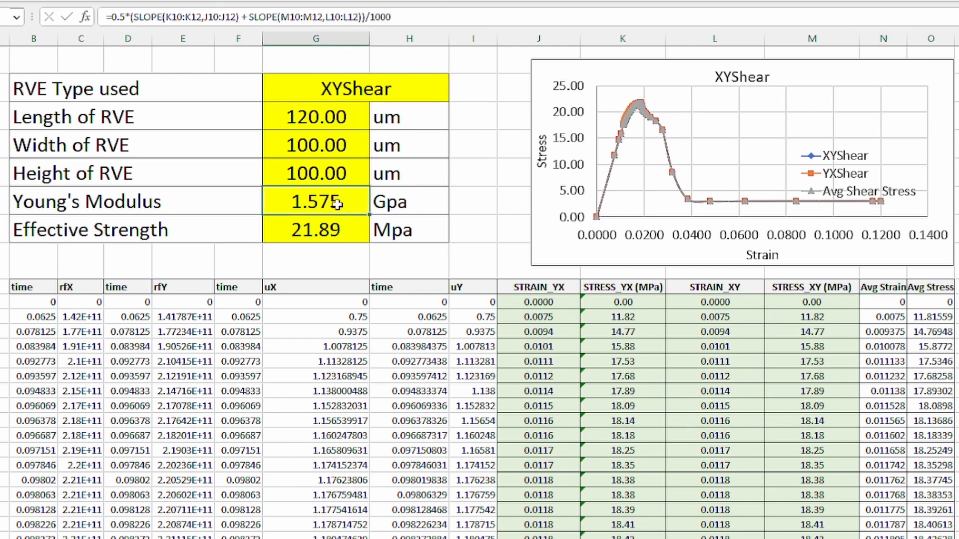
pyautogui.click(231, 11)
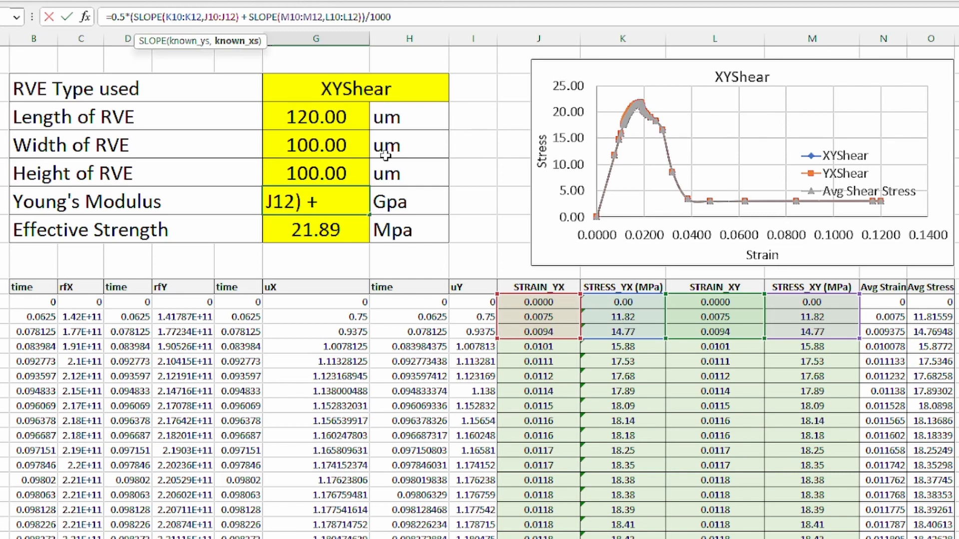
pyautogui.press('Return')
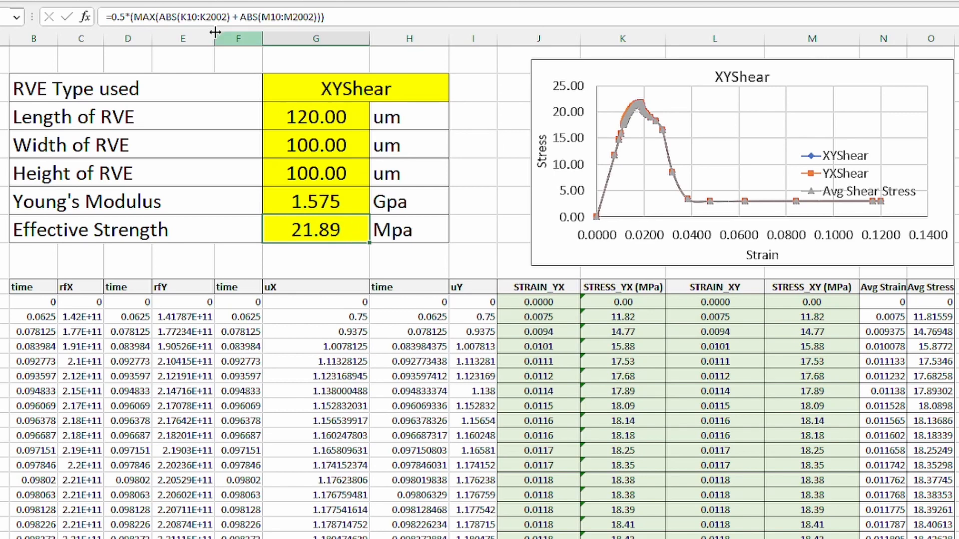
pyautogui.click(198, 15)
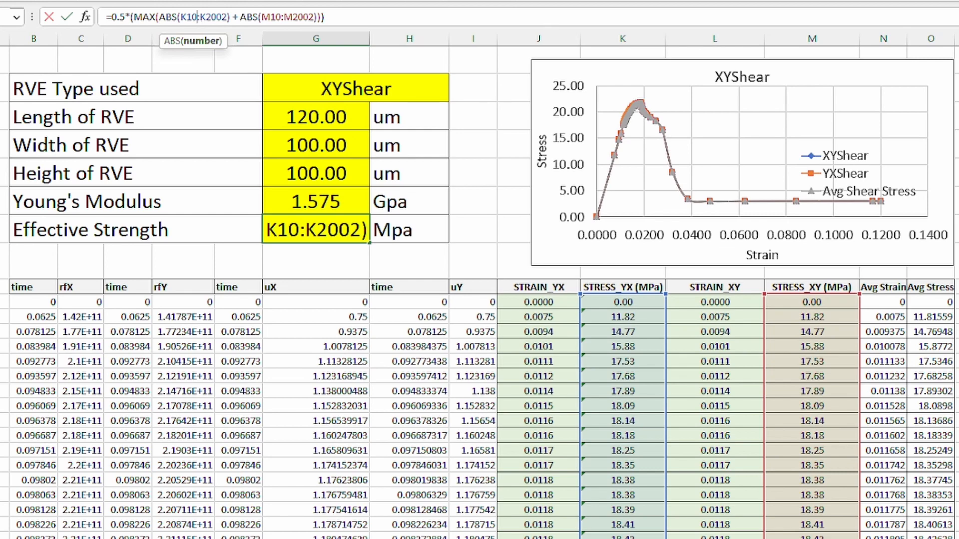
pyautogui.press('Return')
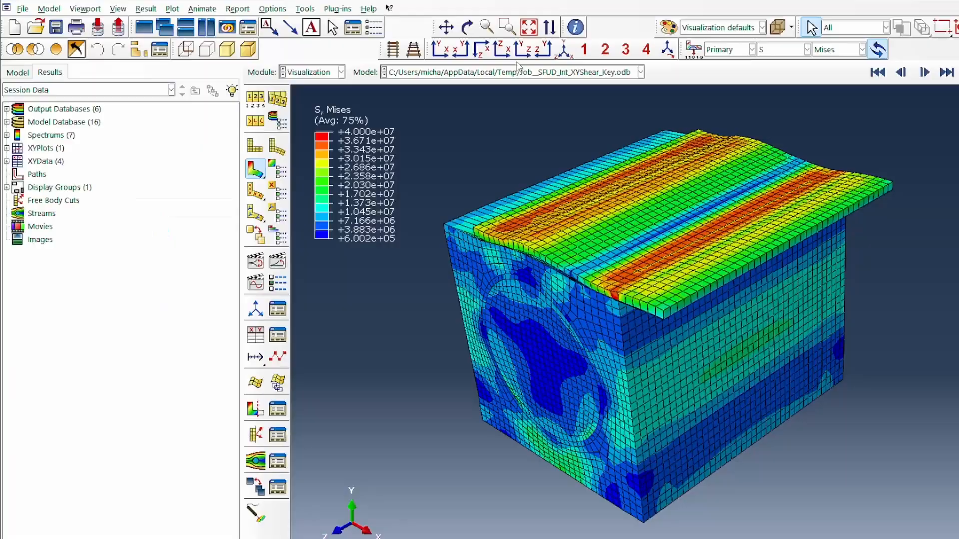
# Step: Switch to Abaqus, display the Job__SFUD_Int_XZShear_Key.odb results and plot the Mises stress contours on the deformed shape
pyautogui.click(520, 75)
pyautogui.click(537, 111)
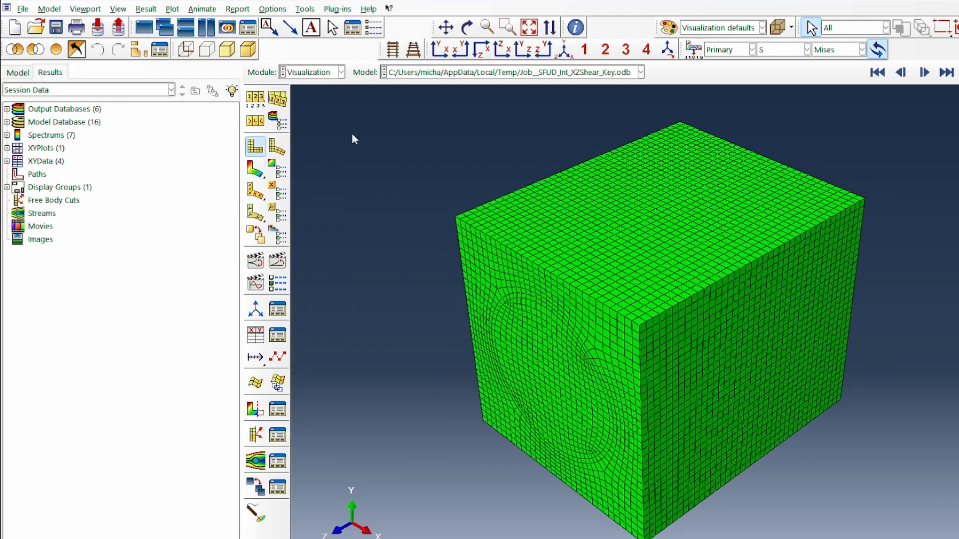
pyautogui.click(253, 173)
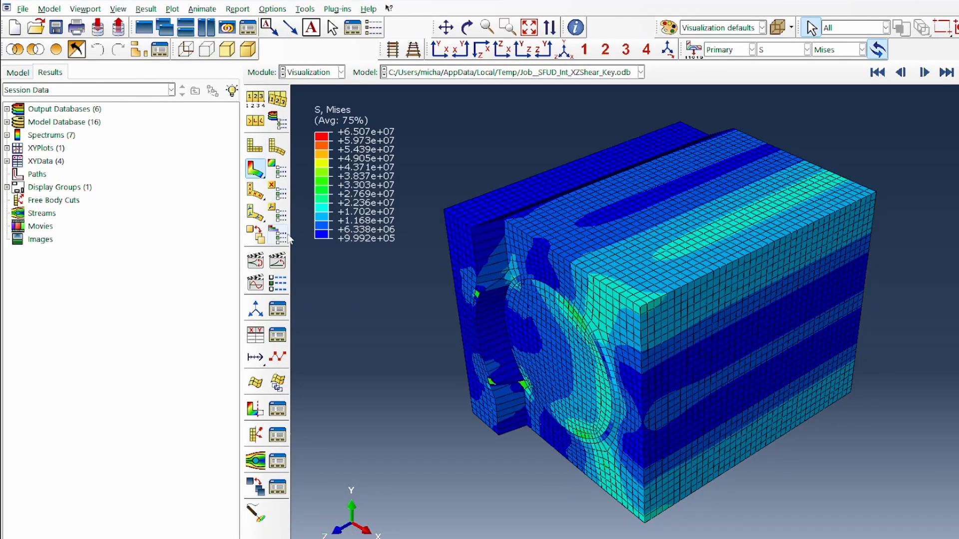
# Step: Start creating XY data for the XZ shear case with ODB history output as the source
pyautogui.click(254, 331)
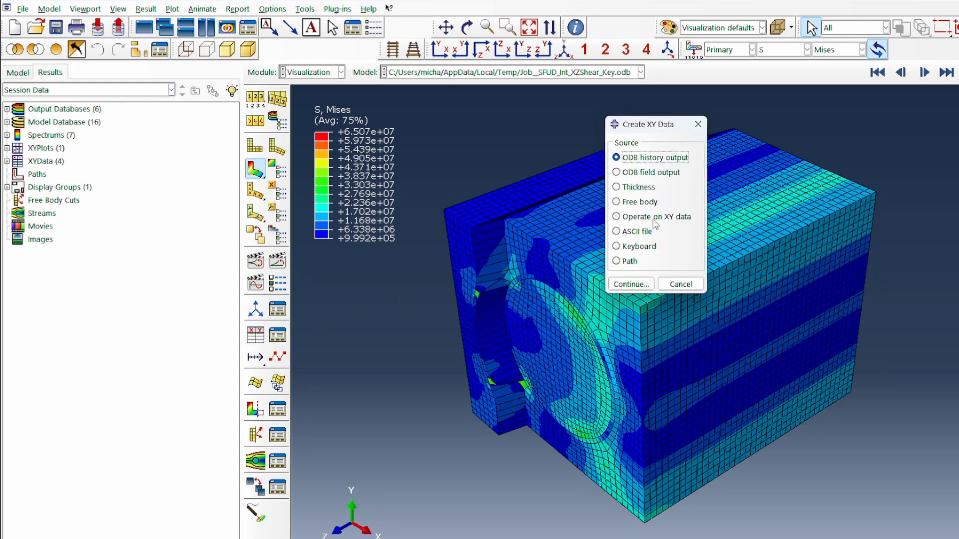
pyautogui.click(641, 284)
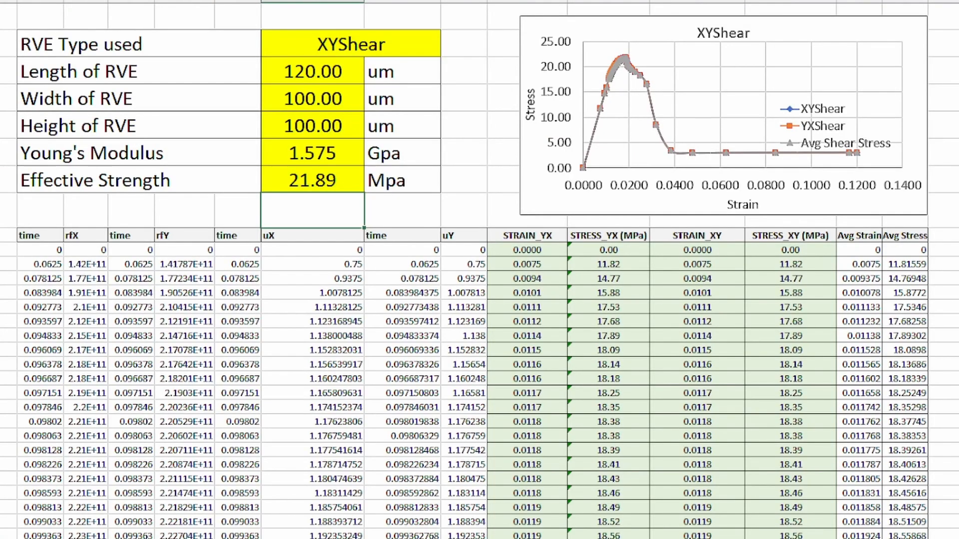